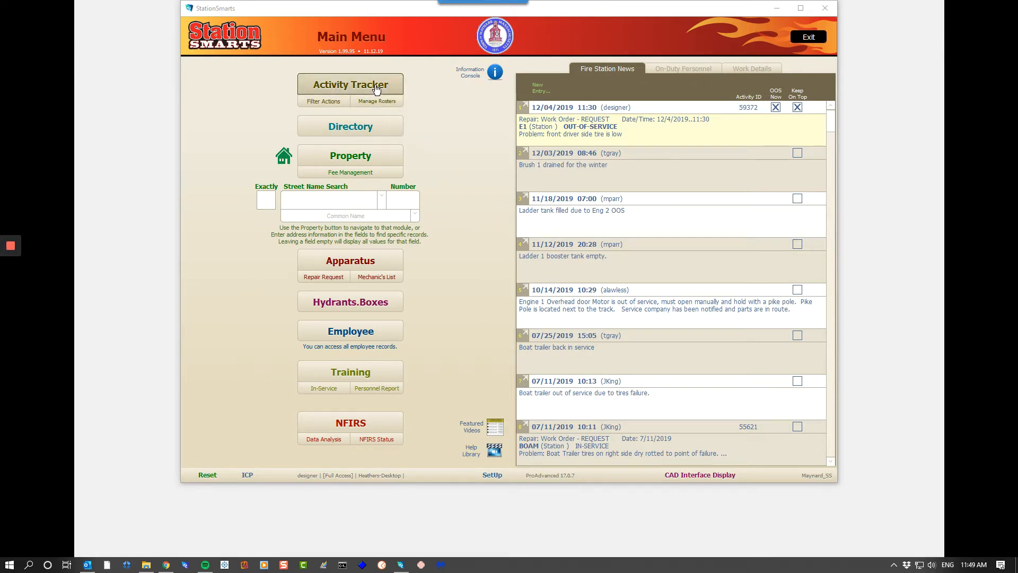
- Create a new Broadcast activity in the Activity Tracker after viewing the work details
left_click(736, 71)
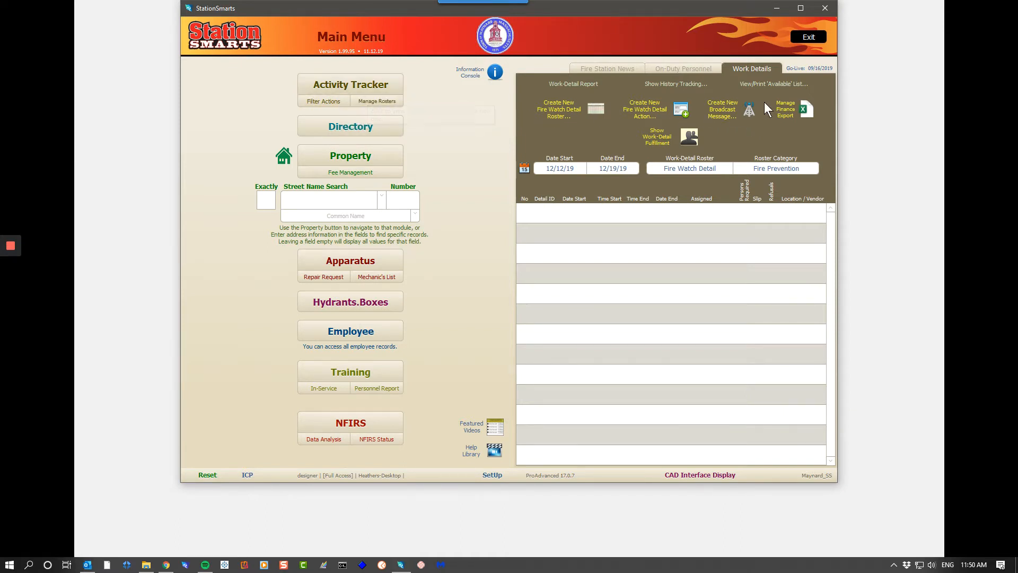
left_click(344, 85)
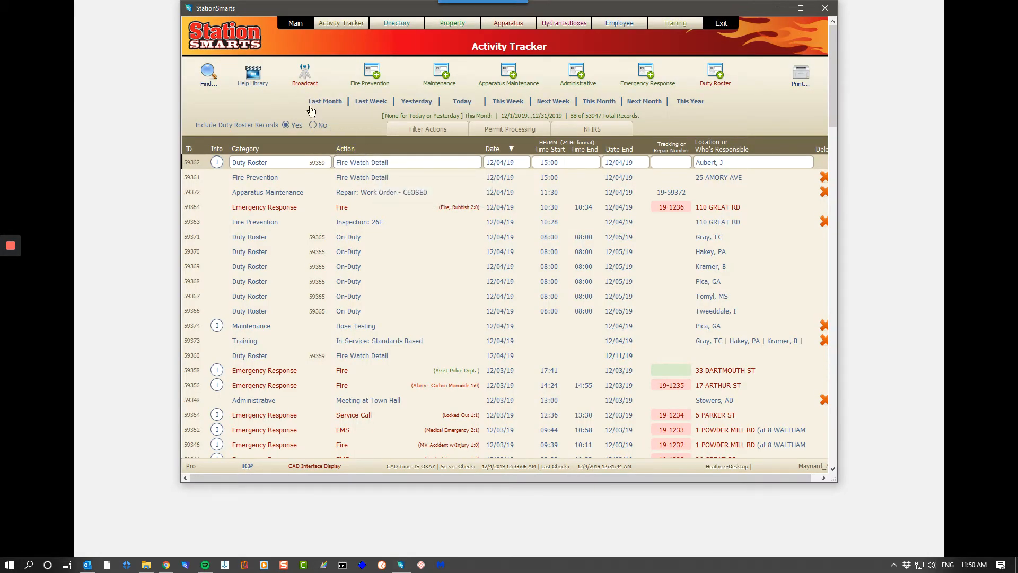
left_click(304, 77)
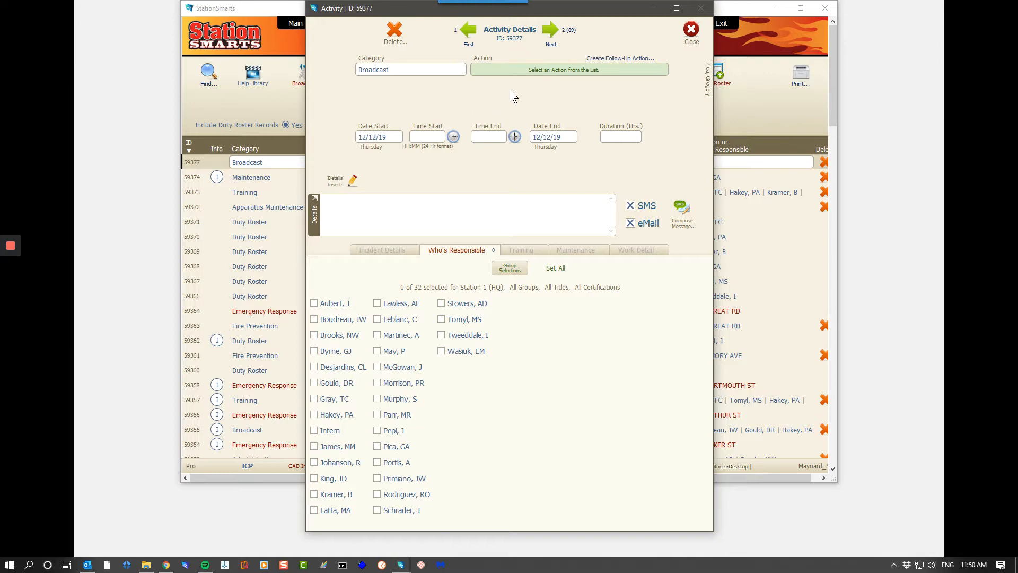
- Set the broadcast's action to "Code A coverage 2 firefighters needed"
left_click(511, 72)
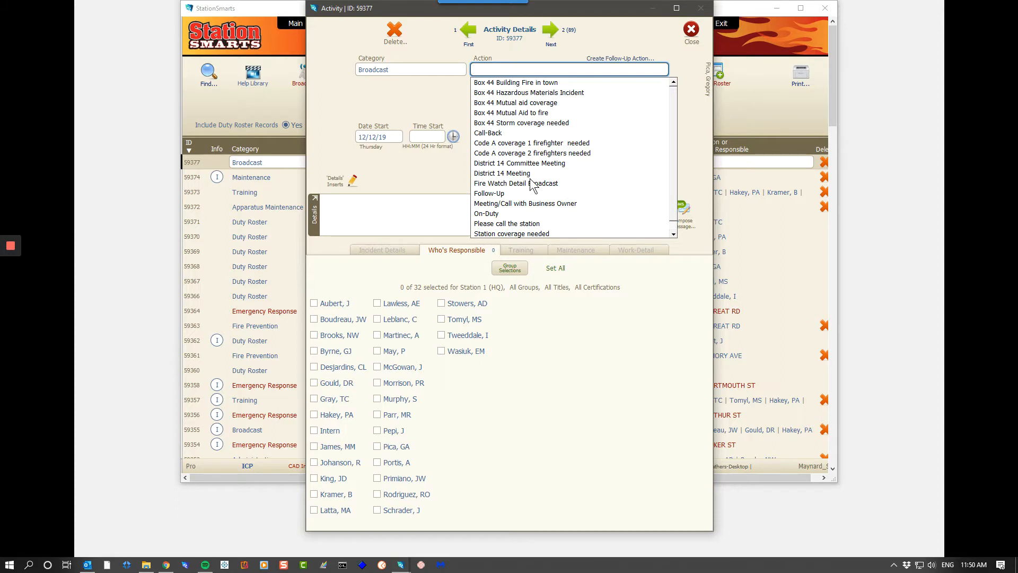
scroll(600, 178, "down", 1)
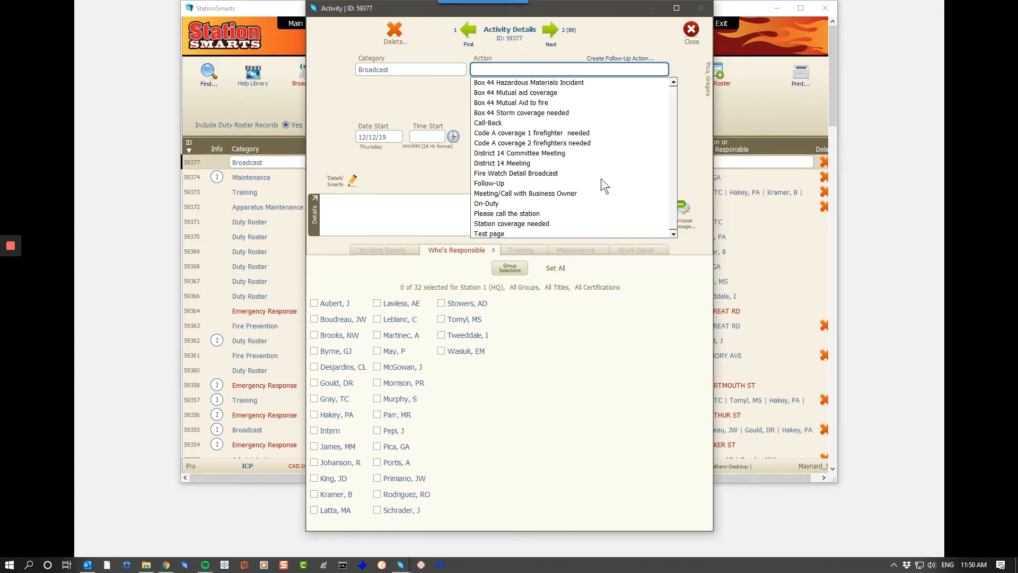
scroll(600, 178, "up", 1)
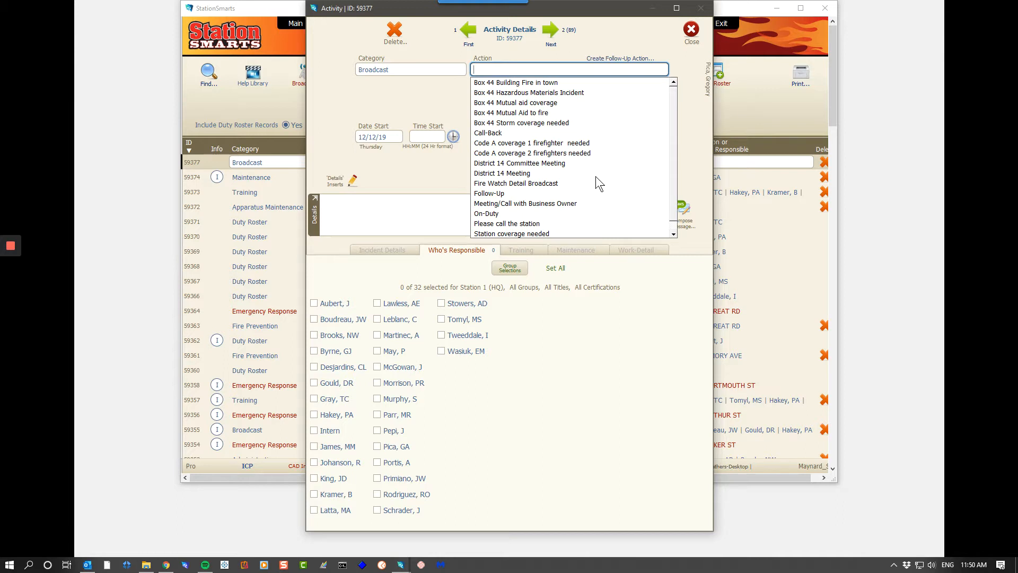
scroll(590, 174, "down", 1)
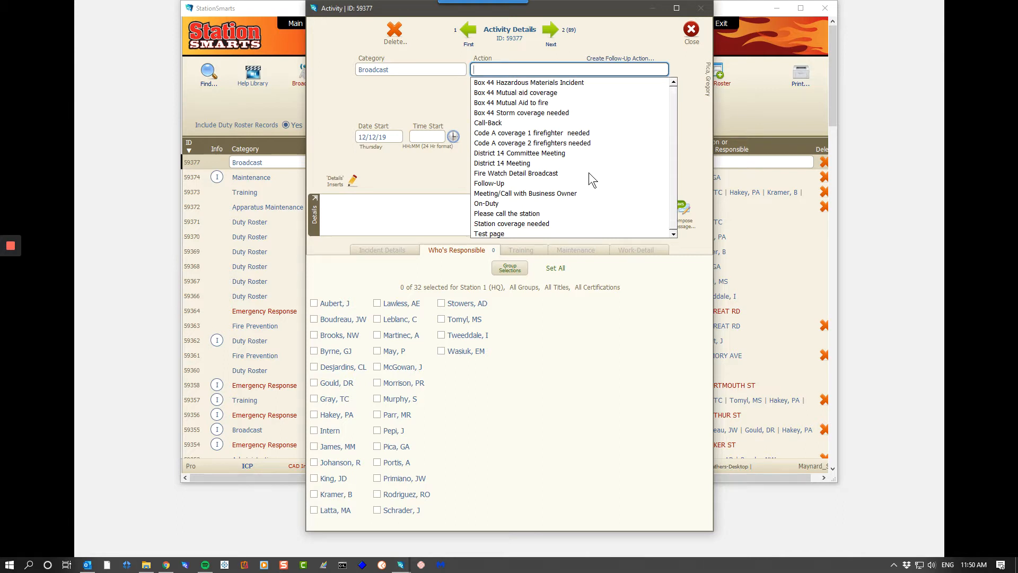
scroll(589, 174, "up", 1)
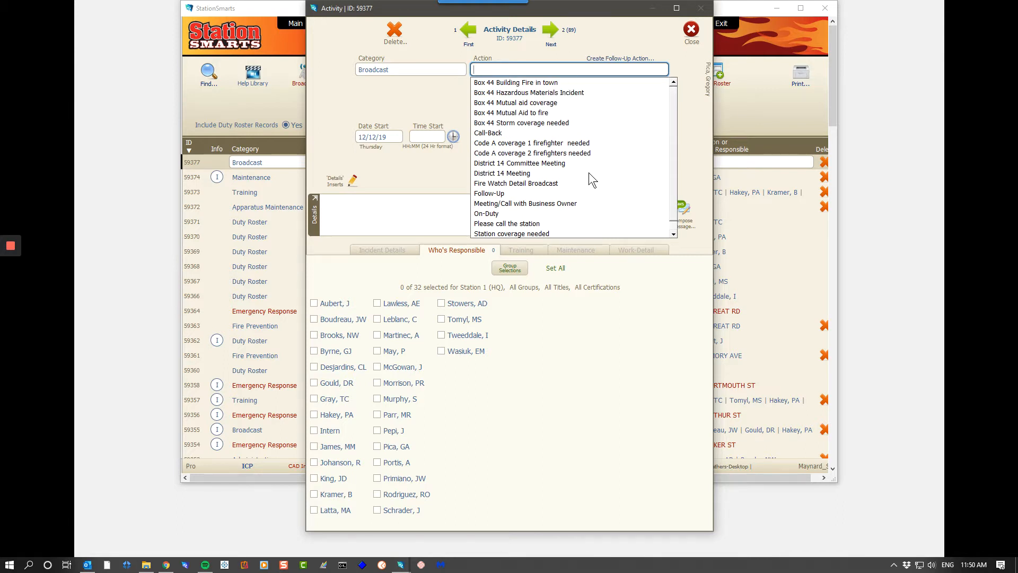
left_click(502, 153)
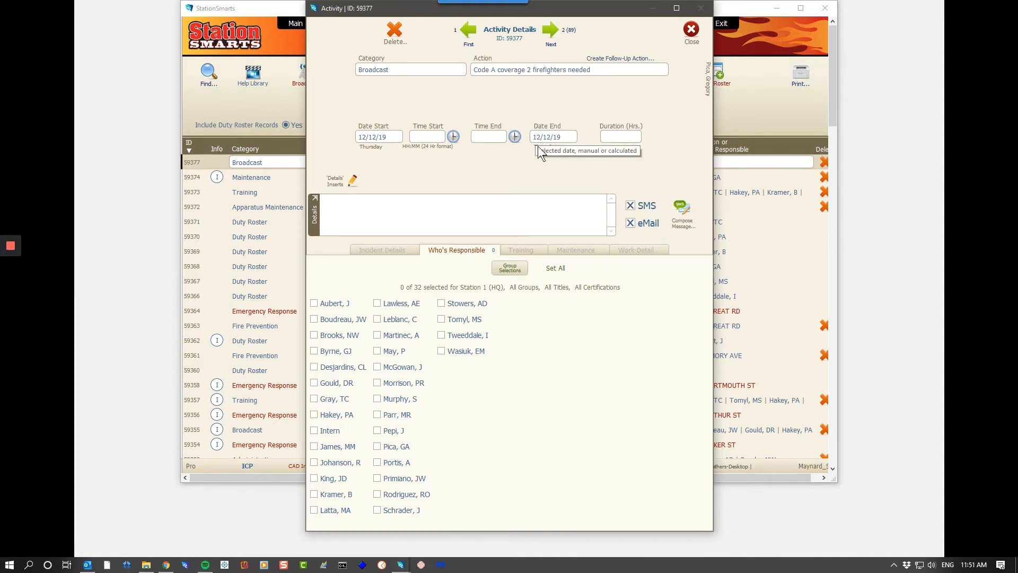
- Try the fourth text template, starting with "Who Requested", in the broadcast's details, and clear the inserted text
left_click(352, 180)
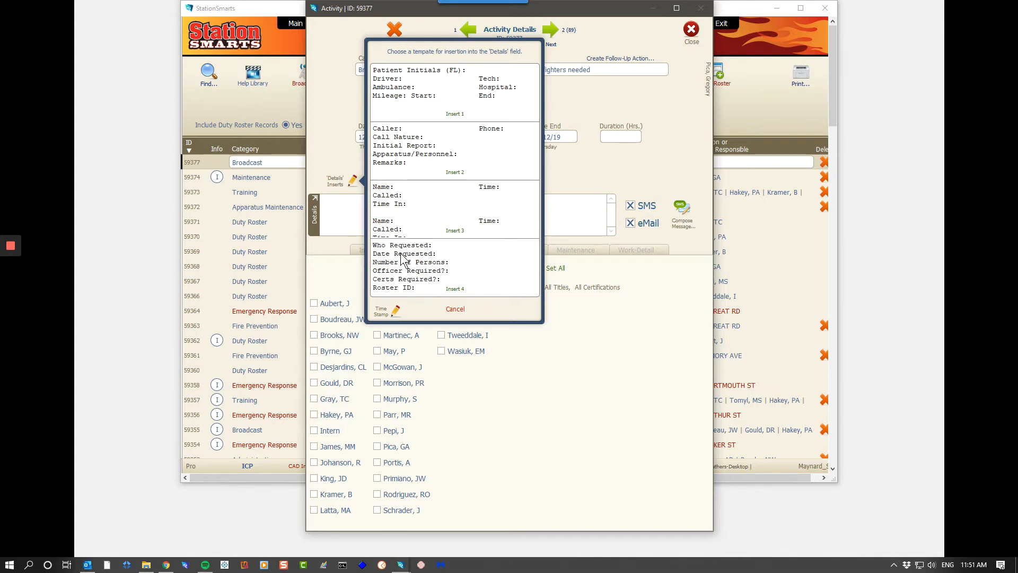
left_click(454, 289)
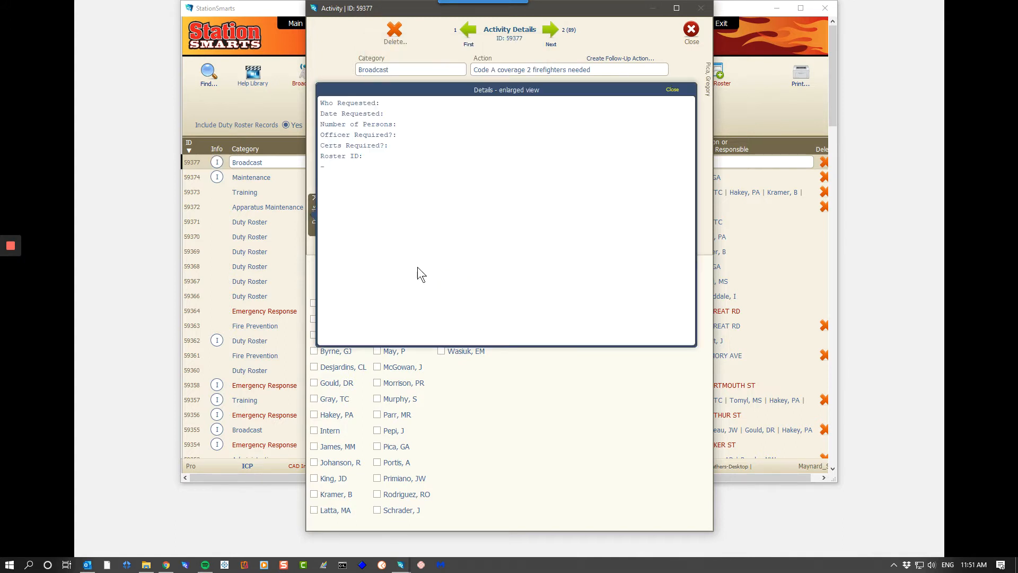
left_click(352, 175)
key("ctrl+a")
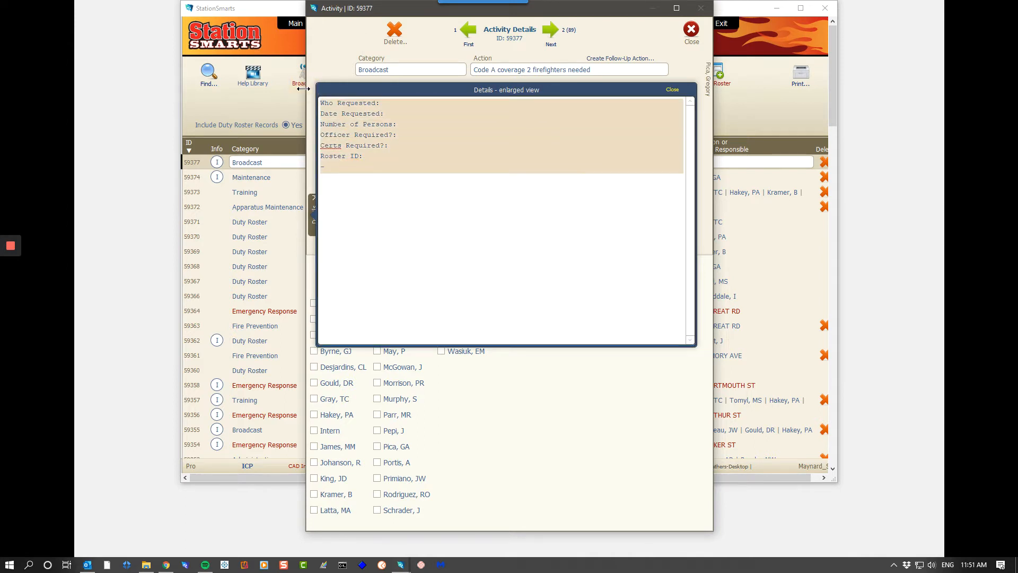
key("Delete")
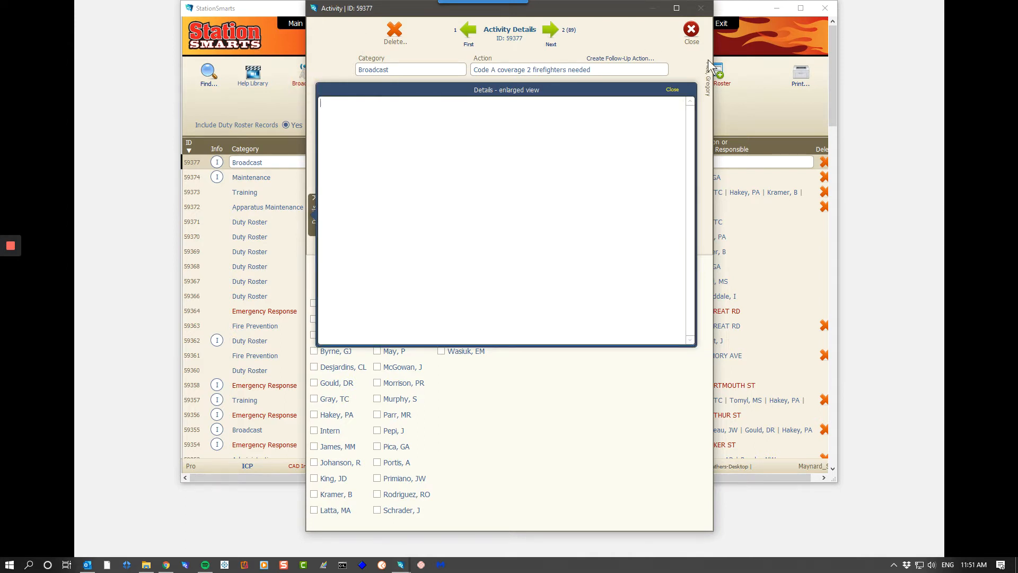
left_click(672, 90)
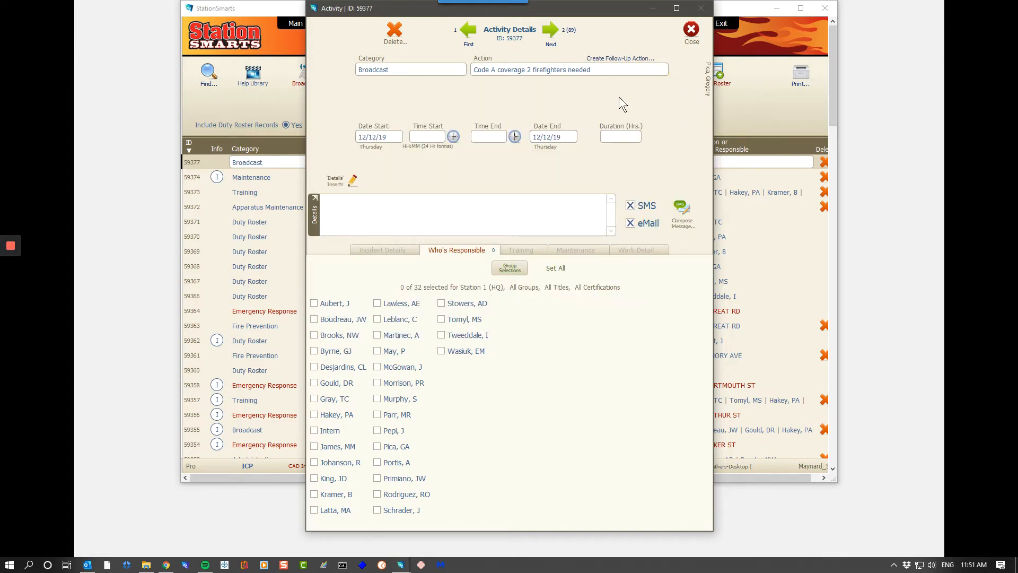
- Close the broadcast activity and open the Activity Tracker action list in the setup settings
left_click(692, 35)
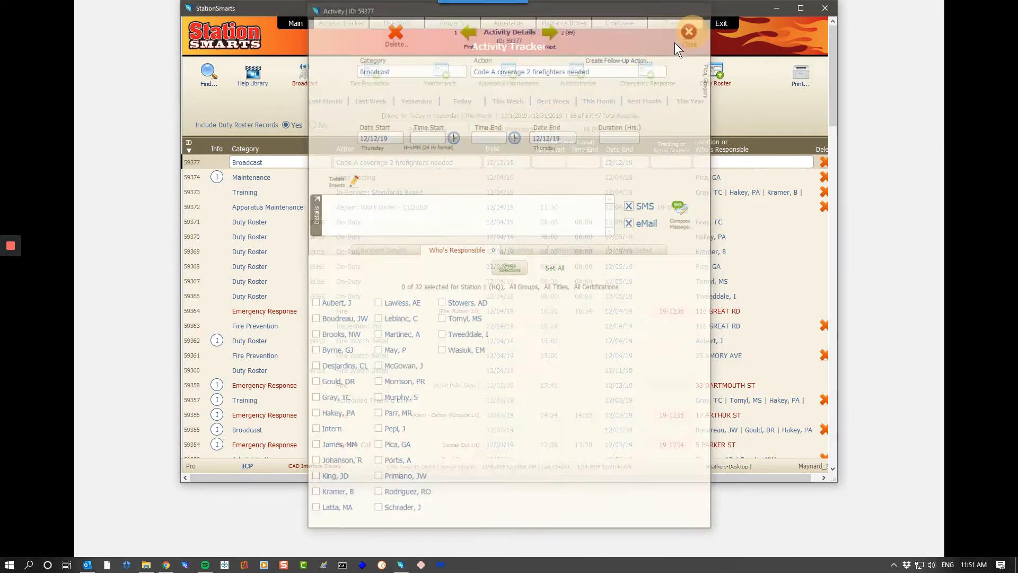
left_click(296, 23)
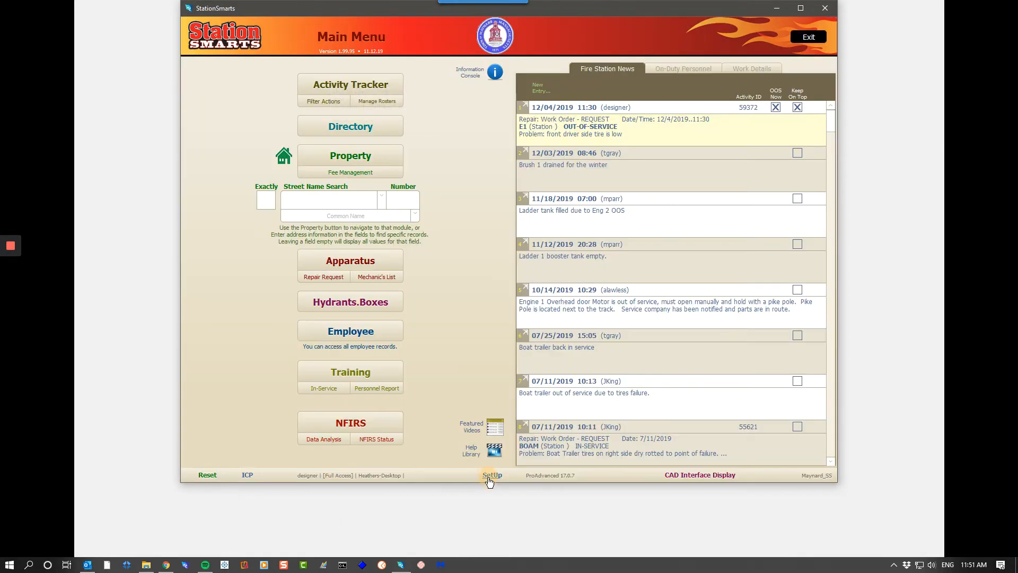
left_click(489, 476)
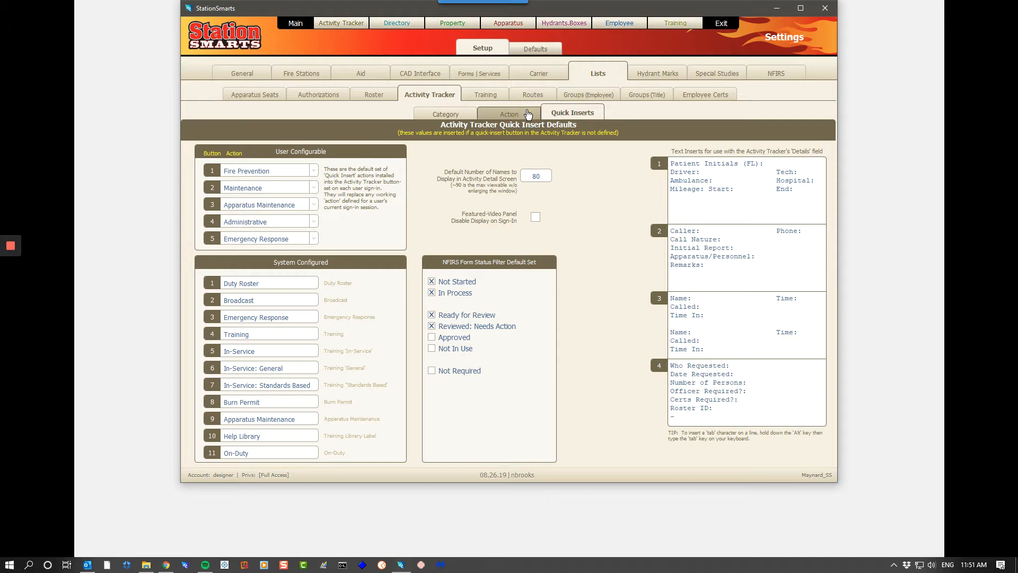
left_click(528, 114)
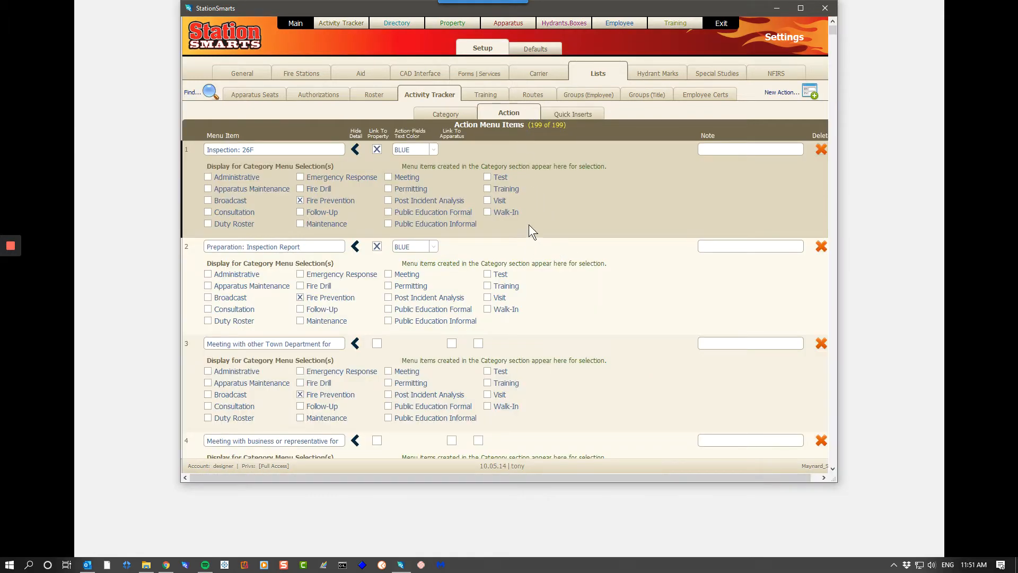
- Find the action menu items that are assigned to the Broadcast category
left_click(209, 92)
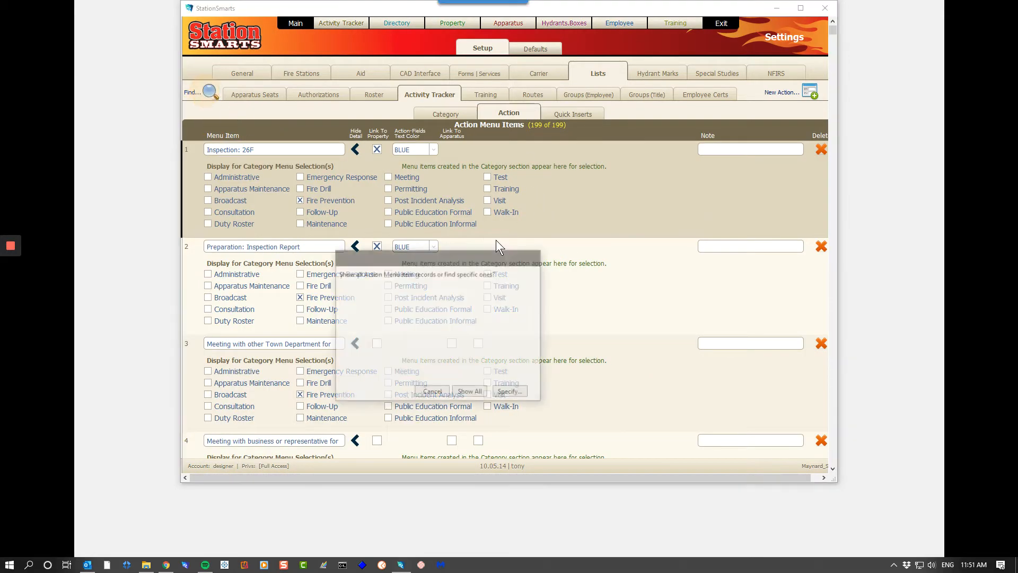
left_click(510, 393)
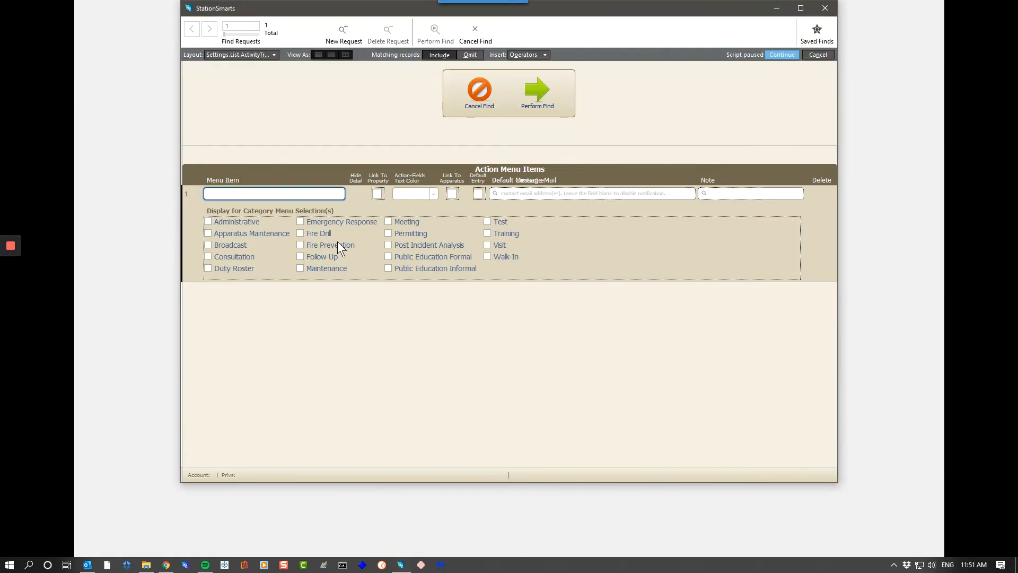
left_click(234, 248)
key("Return")
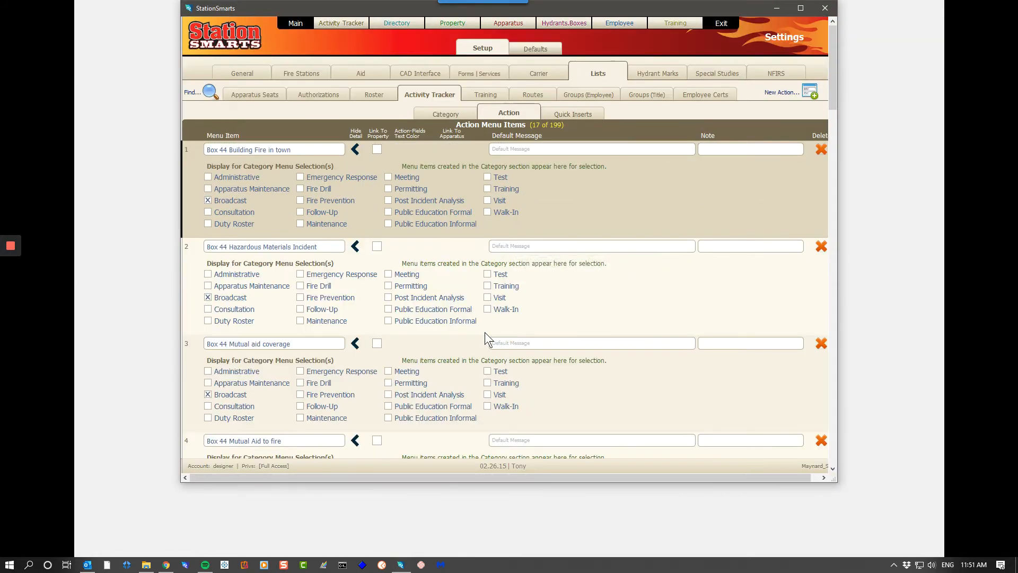
- Enter "This is a test" as the default message for the "Code A coverage 1 firefighter needed" action
scroll(472, 308, "down", 6)
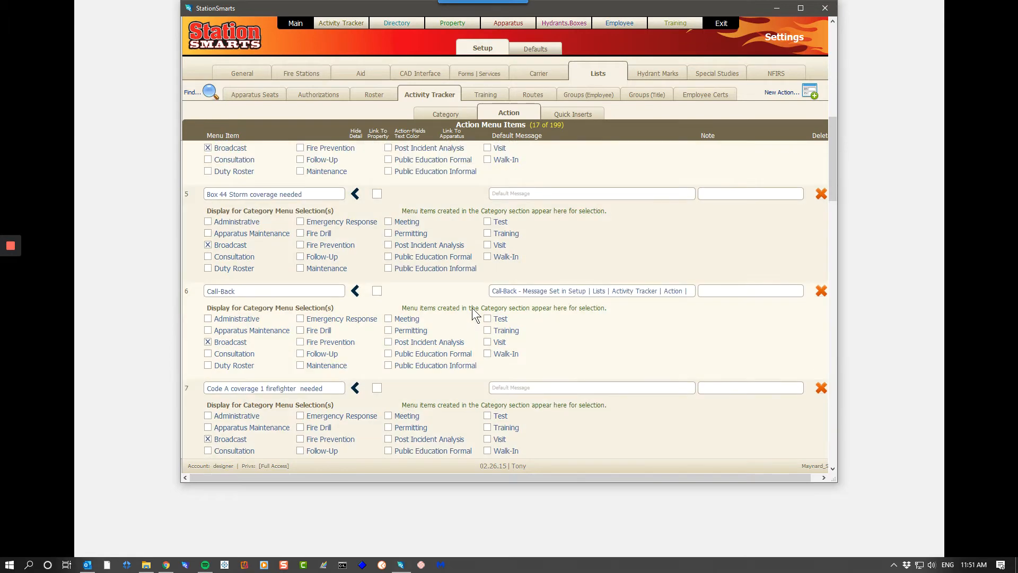
scroll(472, 307, "down", 4)
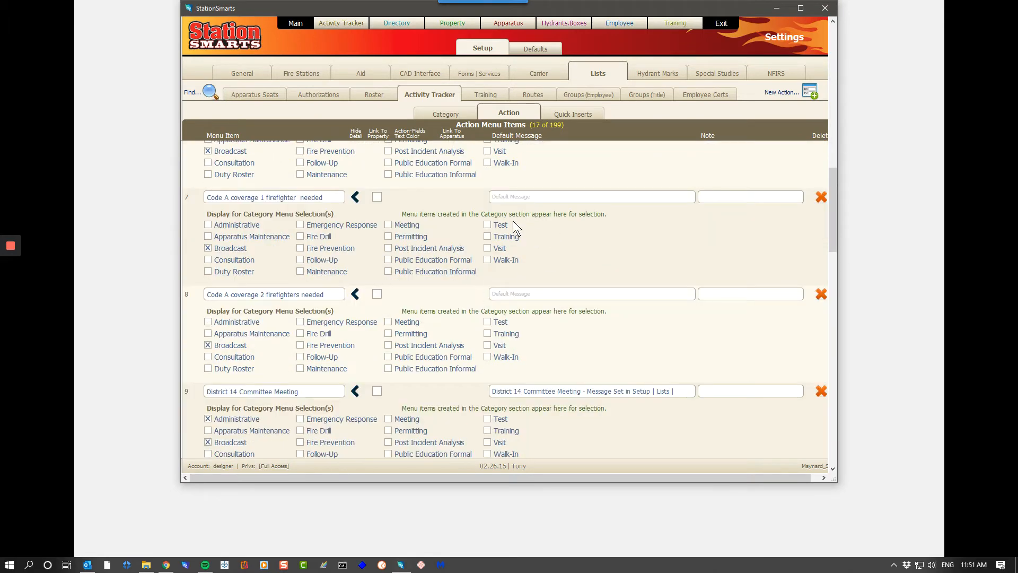
left_click(540, 195)
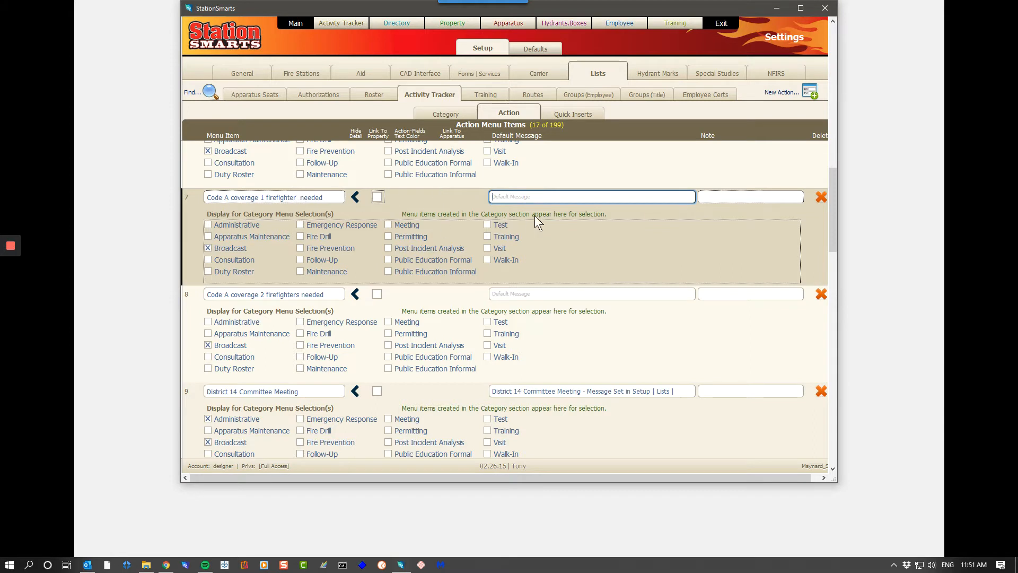
type("This is a test")
left_click(717, 107)
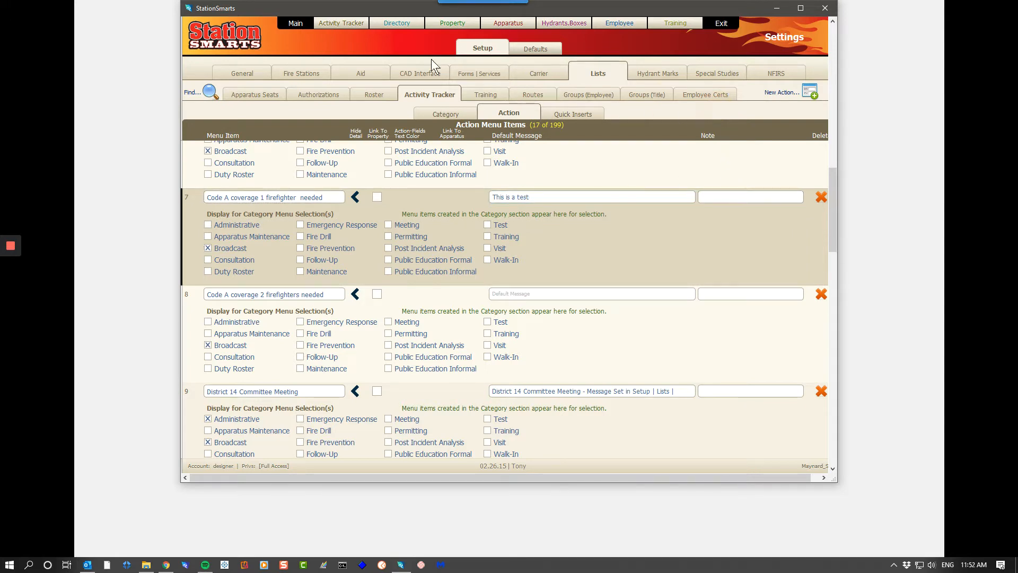
- Reopen the new broadcast record in the Activity Tracker and set its action to "Code A coverage 1 firefighter needed"
left_click(300, 25)
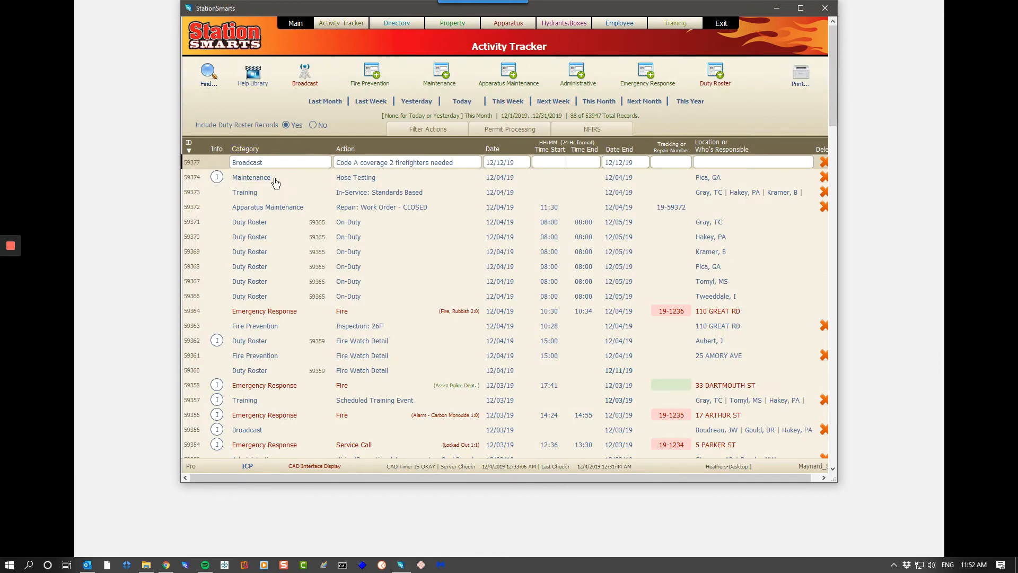
double_click(255, 168)
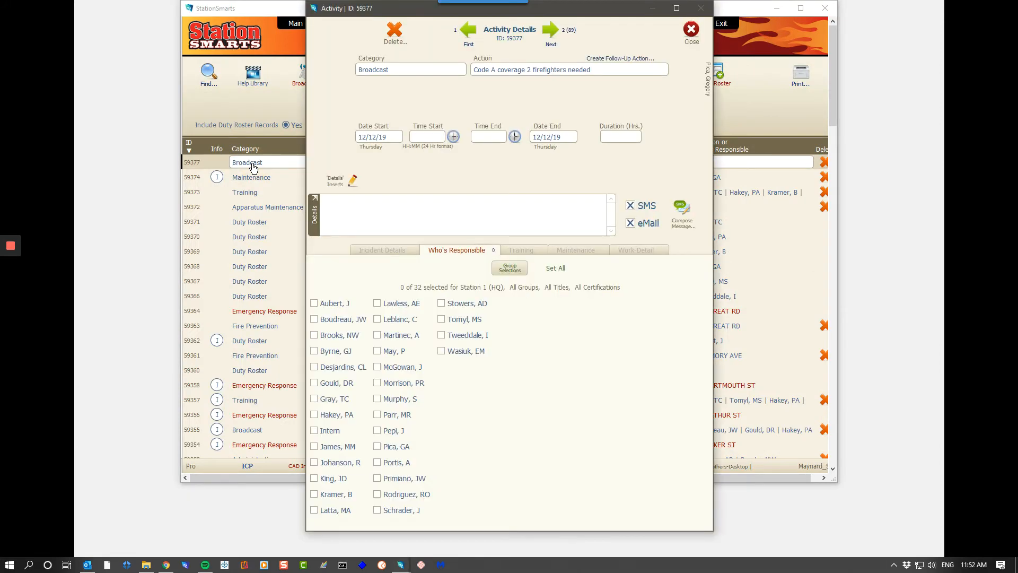
left_click(530, 69)
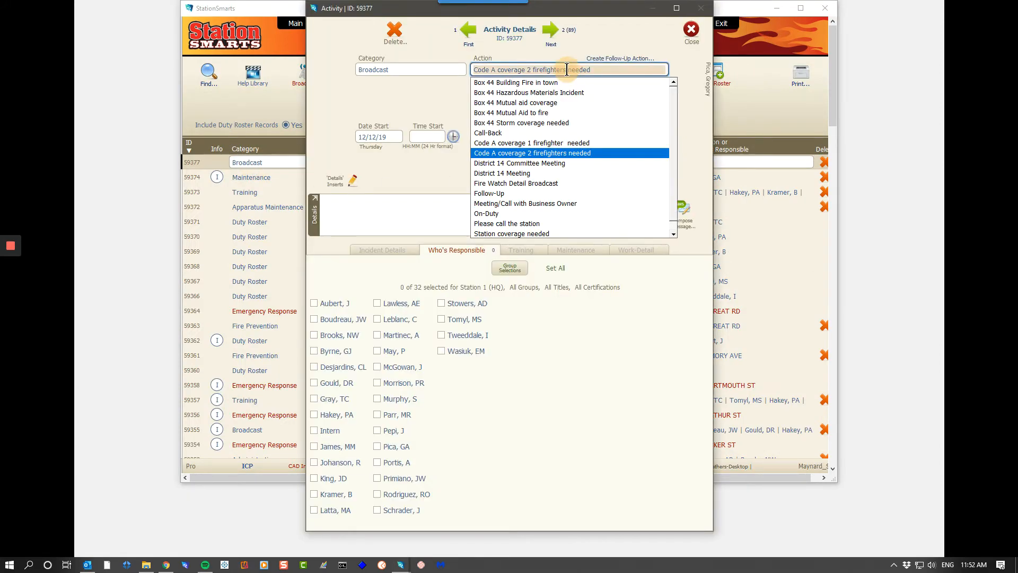
left_click(520, 142)
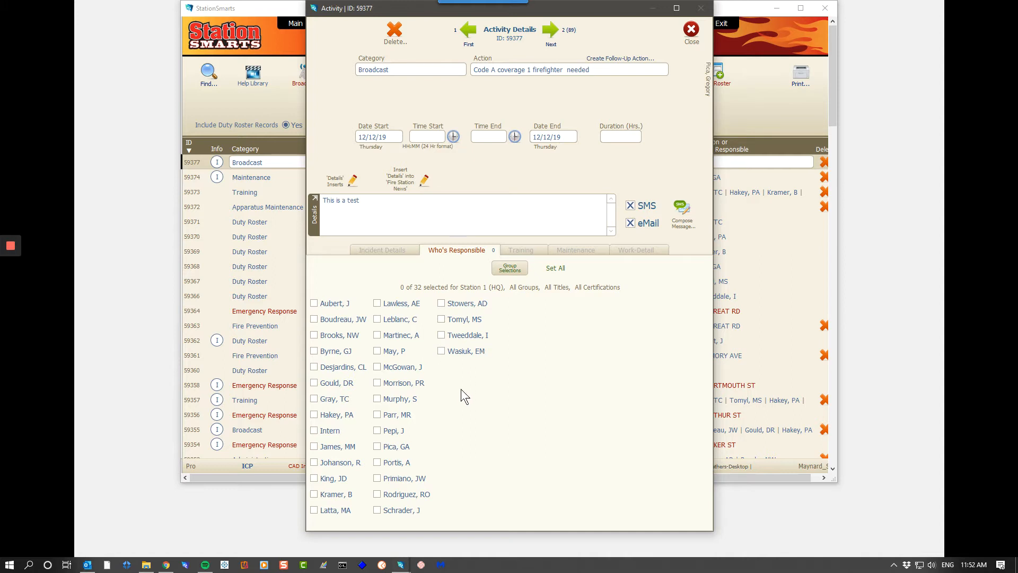
- Filter the responsible employees by Station 1 (HQ) and apply the filter with all names selected
left_click(509, 269)
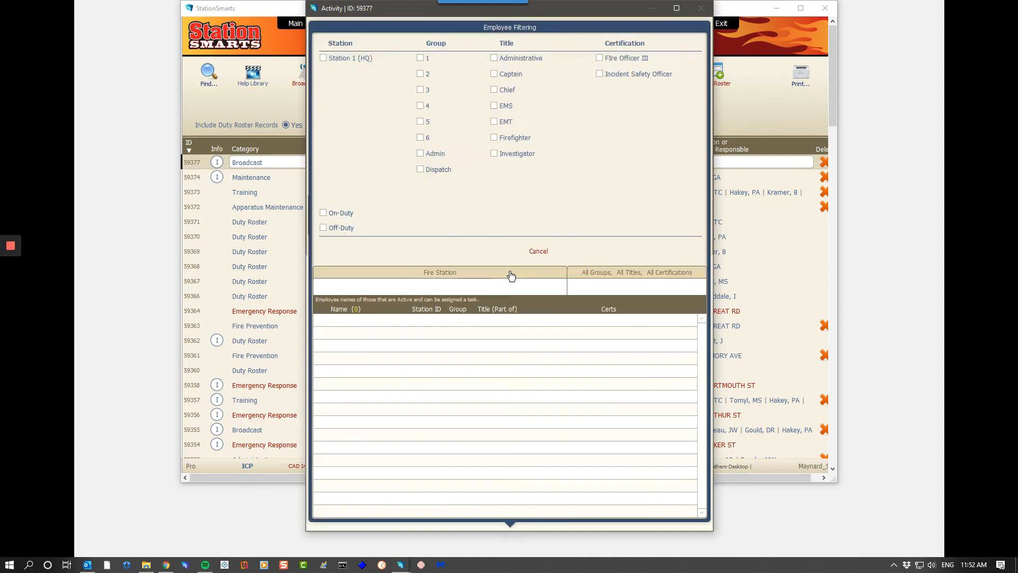
left_click(324, 56)
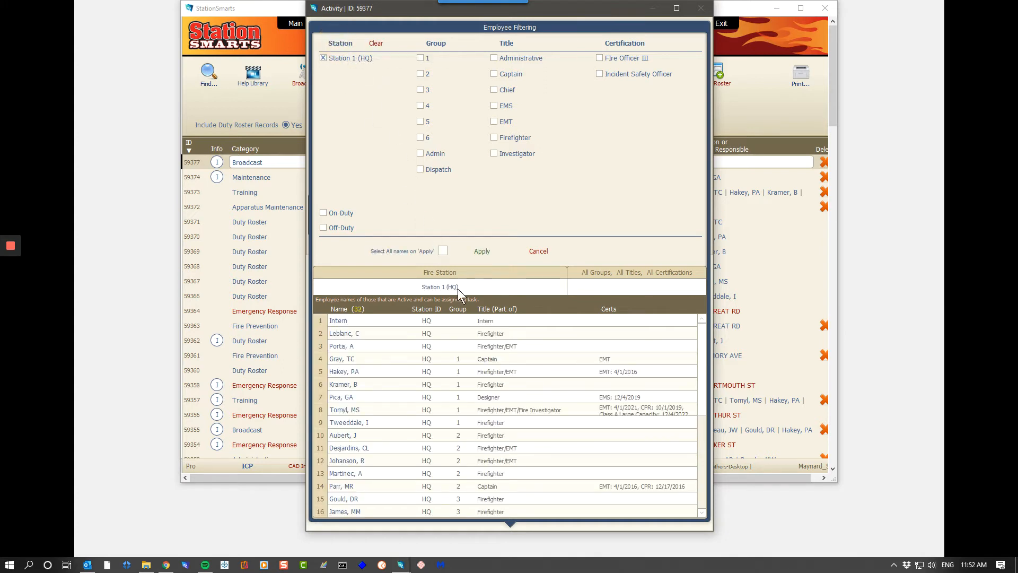
left_click(442, 251)
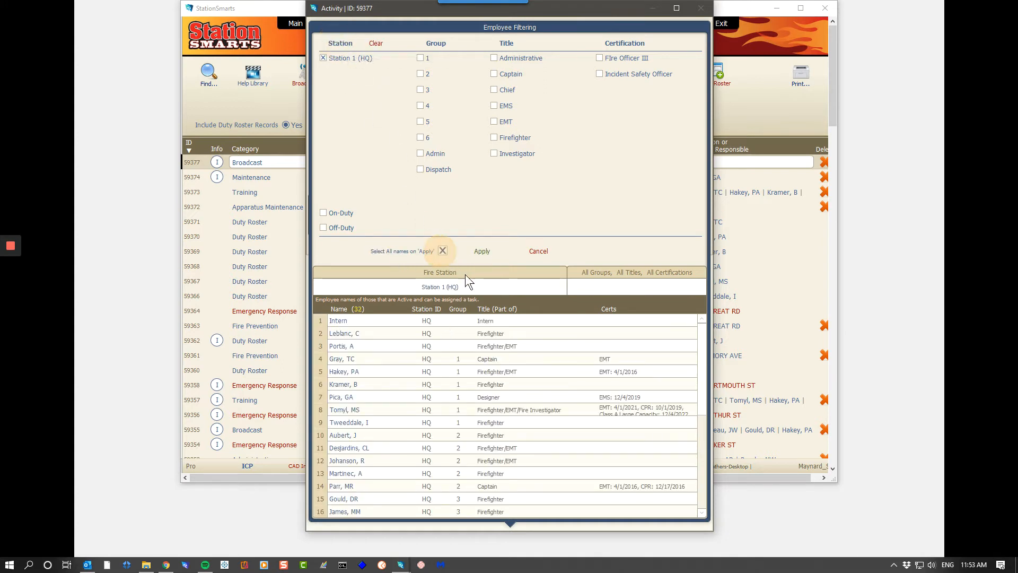
left_click(482, 252)
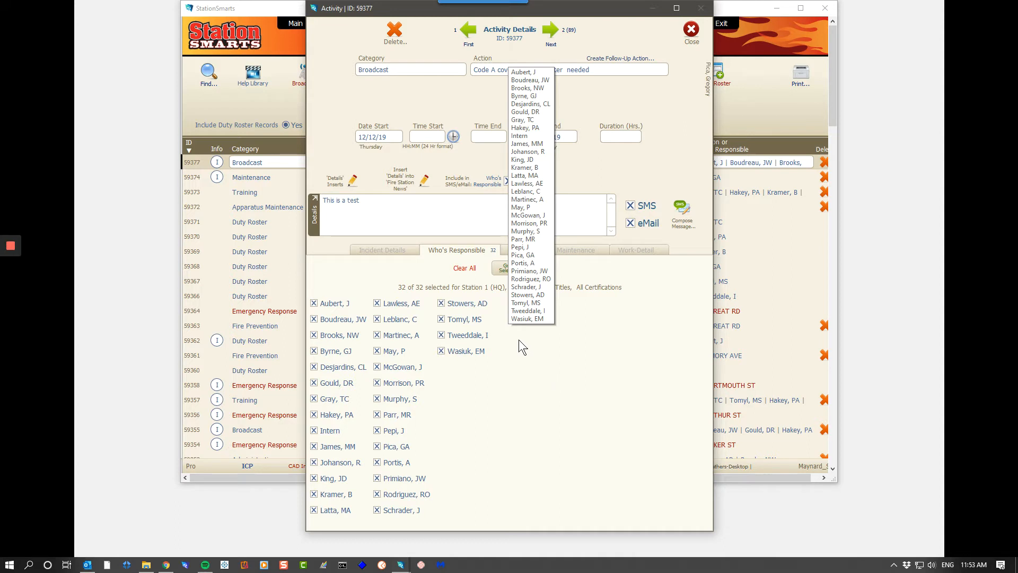
- Reapply the employee filter for all stations with all names selected, and review the filter options again without changing them
left_click(506, 268)
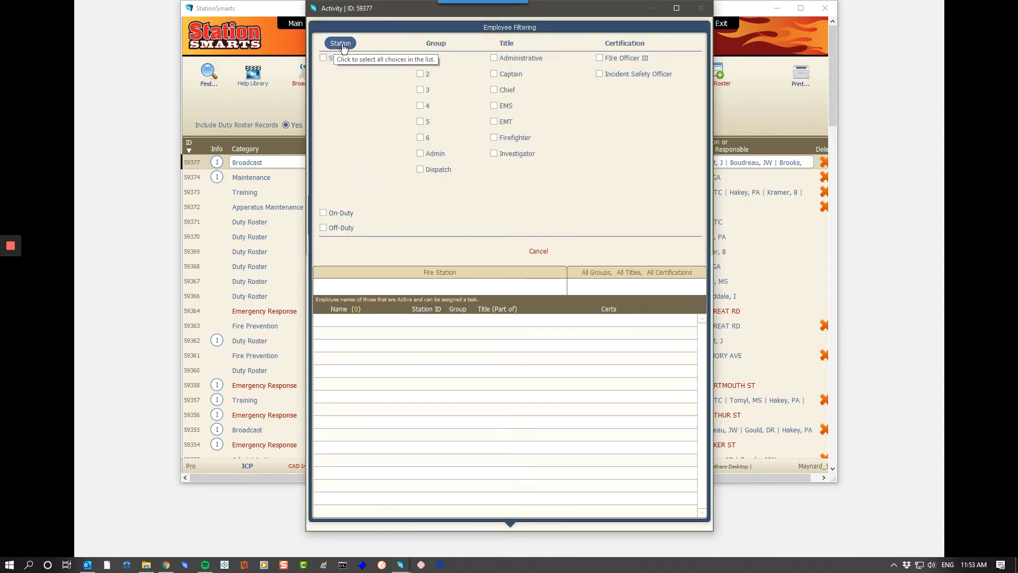
left_click(342, 47)
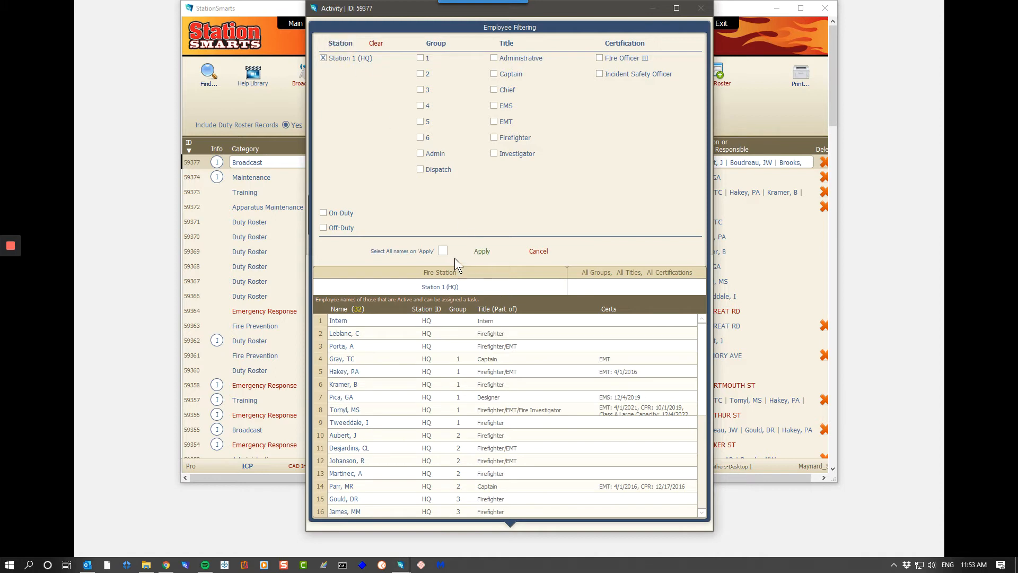
left_click(442, 251)
left_click(482, 251)
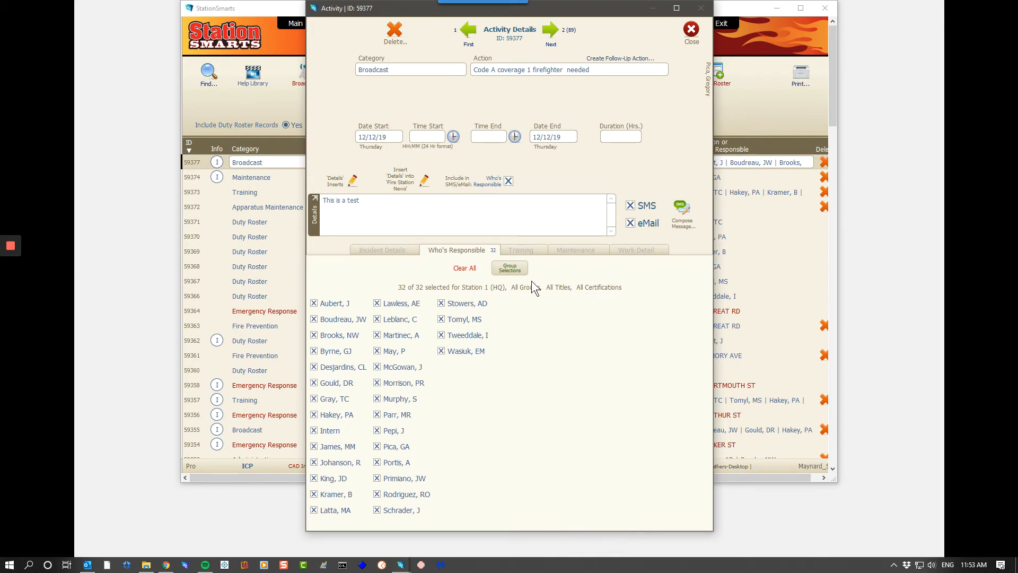
left_click(518, 278)
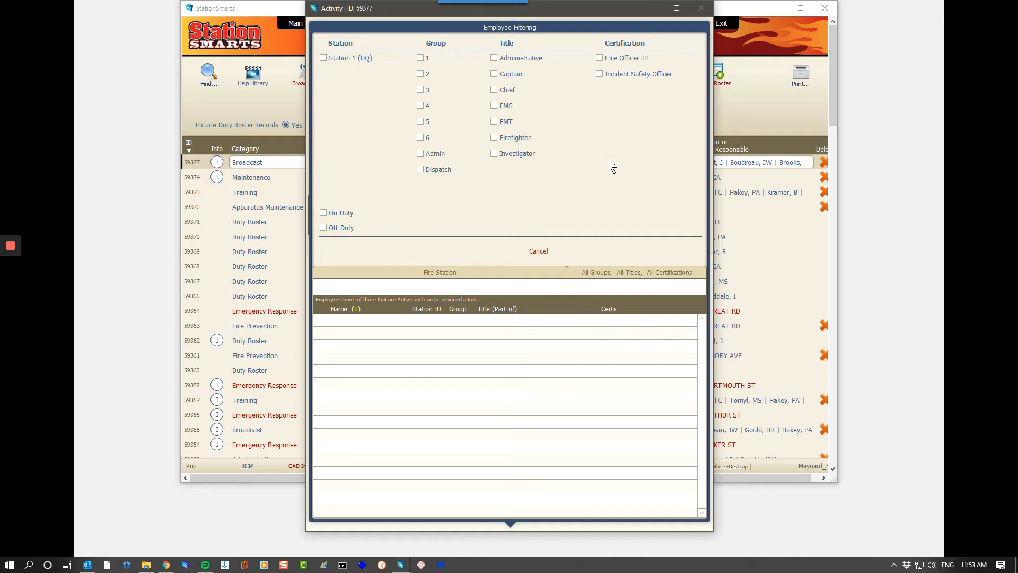
left_click(538, 253)
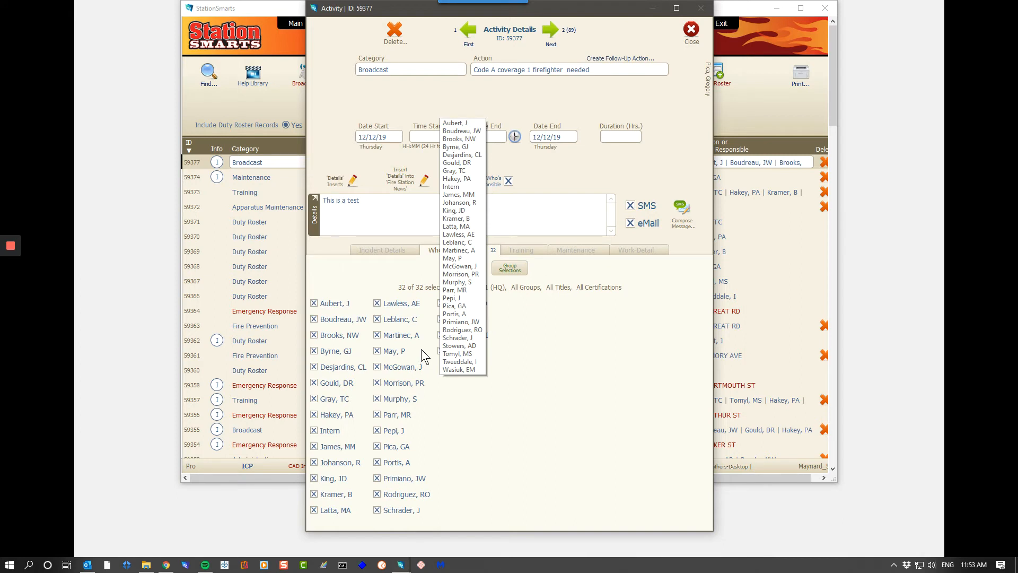
- Compose the SMS and email message from the broadcast record and move the draft so it is fully in view
left_click(687, 212)
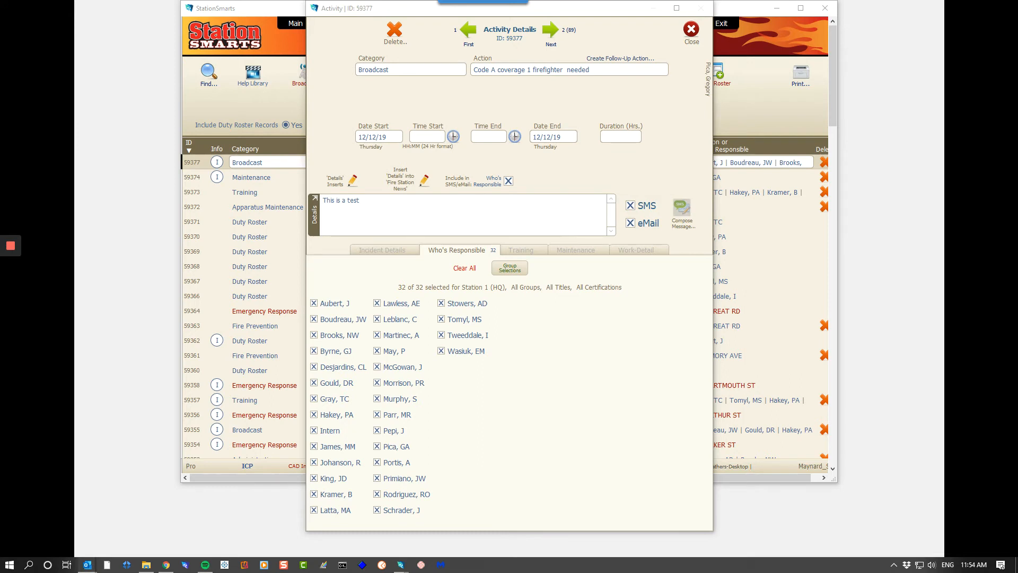
left_click_drag(837, 58, 310, 24)
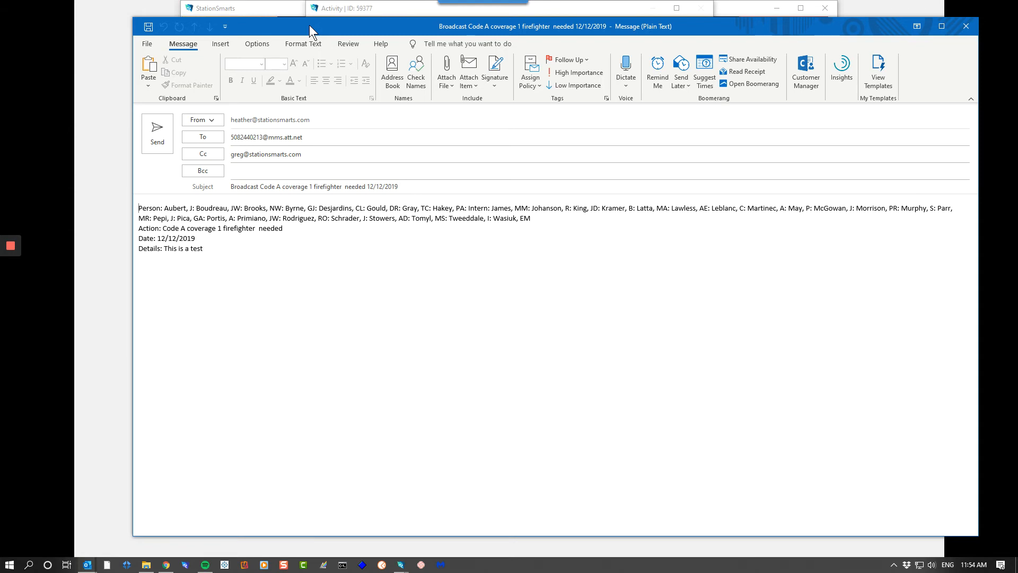
mouse_move(310, 24)
left_mouse_down()
mouse_move(308, 71)
mouse_move(305, 20)
left_mouse_up()
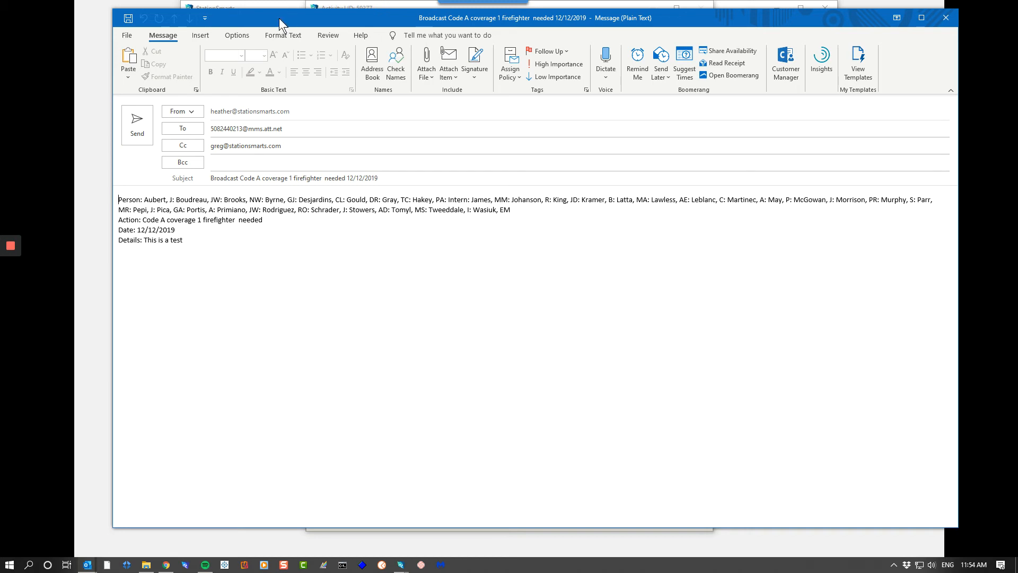
mouse_move(278, 18)
left_mouse_down()
mouse_move(290, 15)
mouse_move(275, 11)
left_mouse_up()
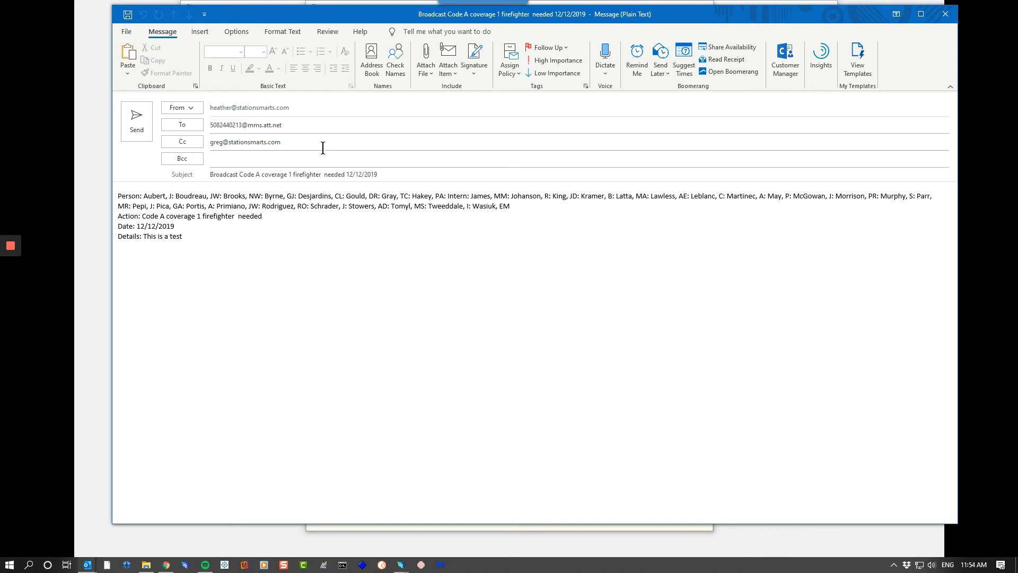
- Examine the draft's text-message address and email copy recipient, and compare the draft with the broadcast record behind it
left_click_drag(322, 146, 204, 121)
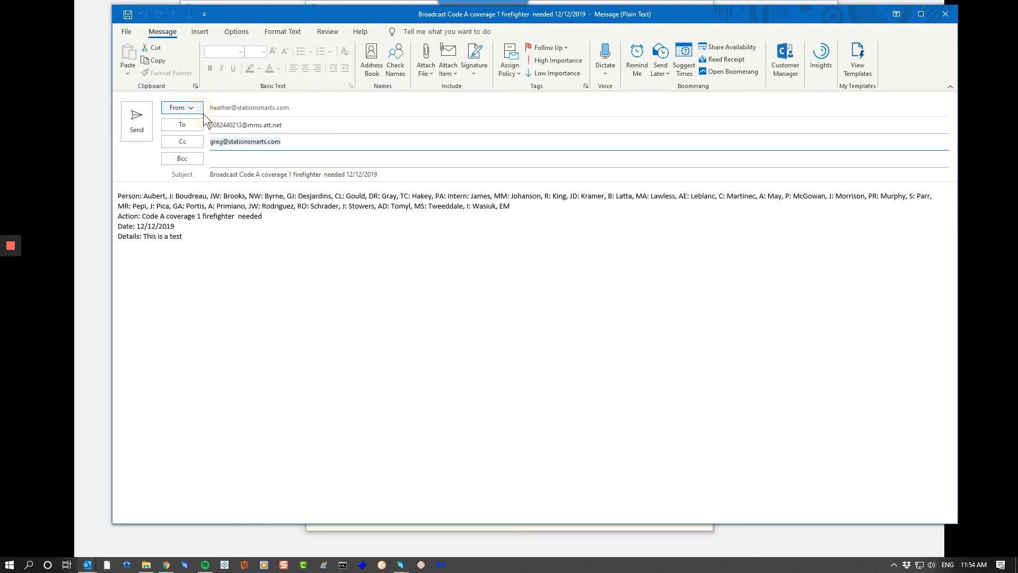
left_click_drag(304, 127, 207, 140)
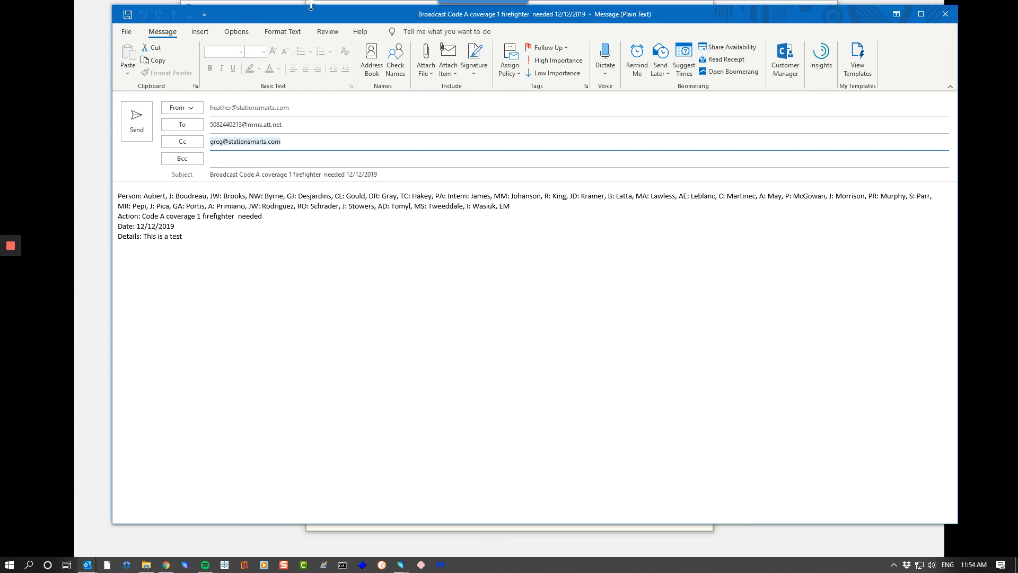
left_click_drag(301, 17, 333, 449)
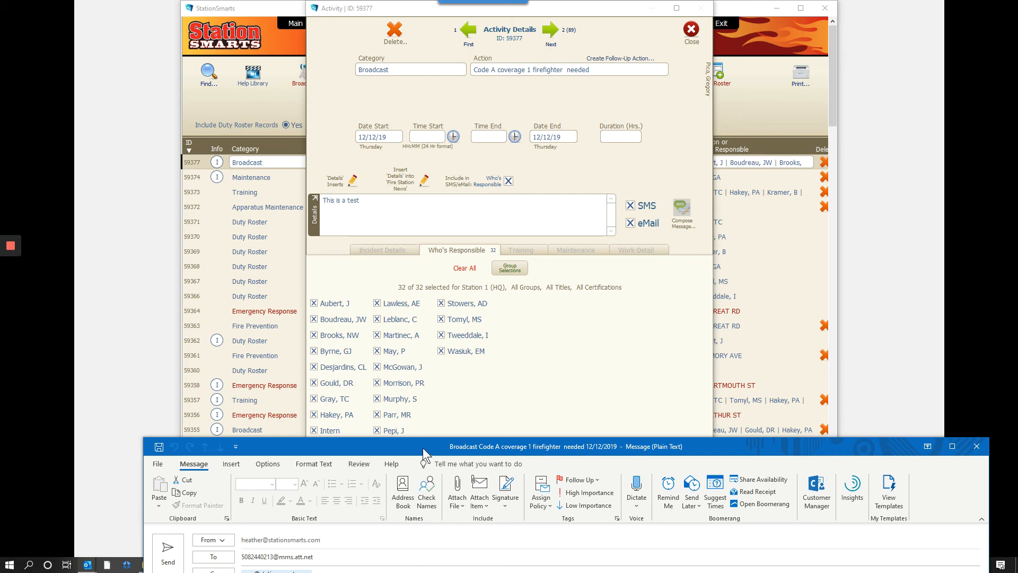
left_click_drag(423, 447, 437, 21)
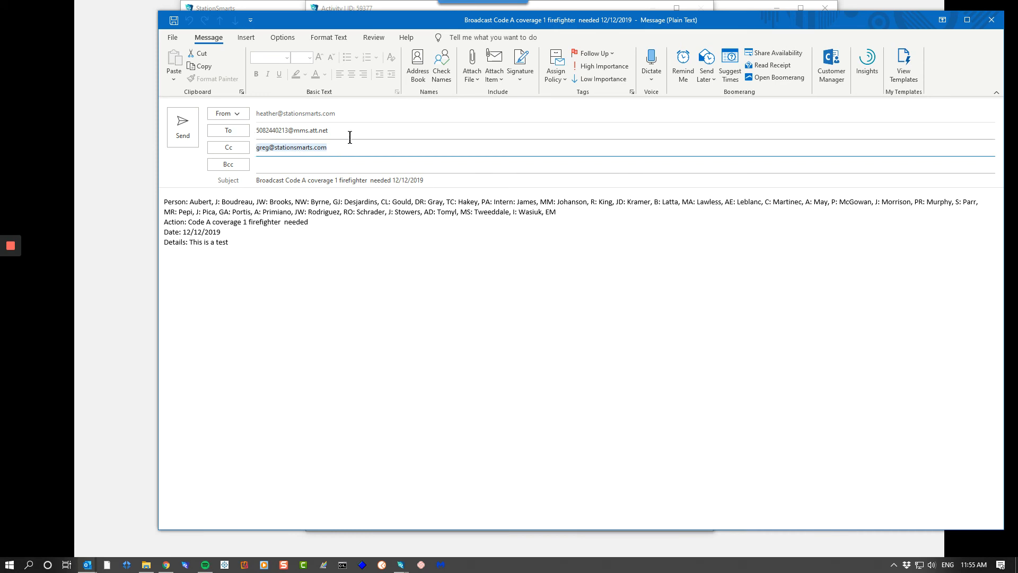
left_click(328, 131)
left_click(265, 132)
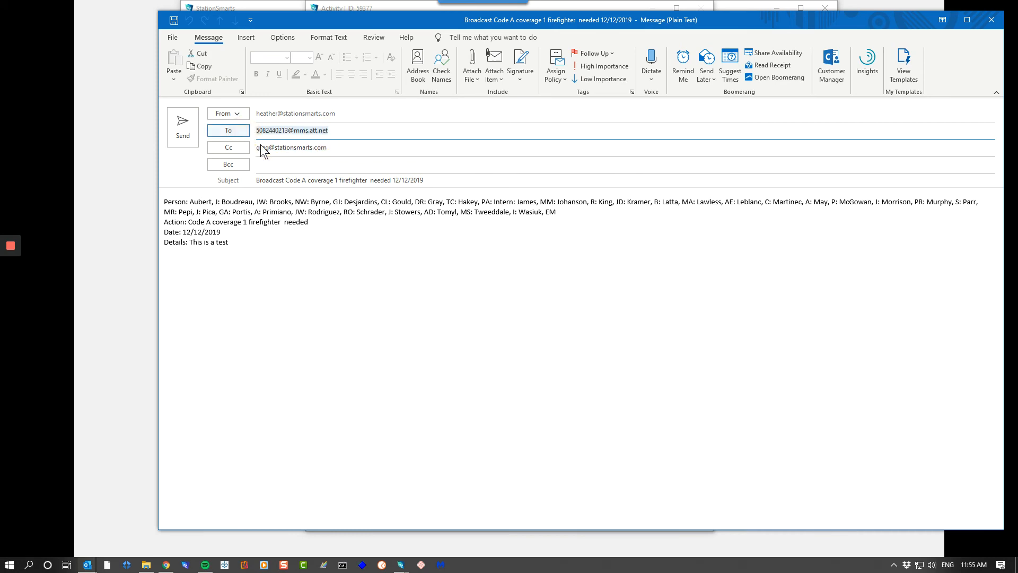
left_click(350, 147)
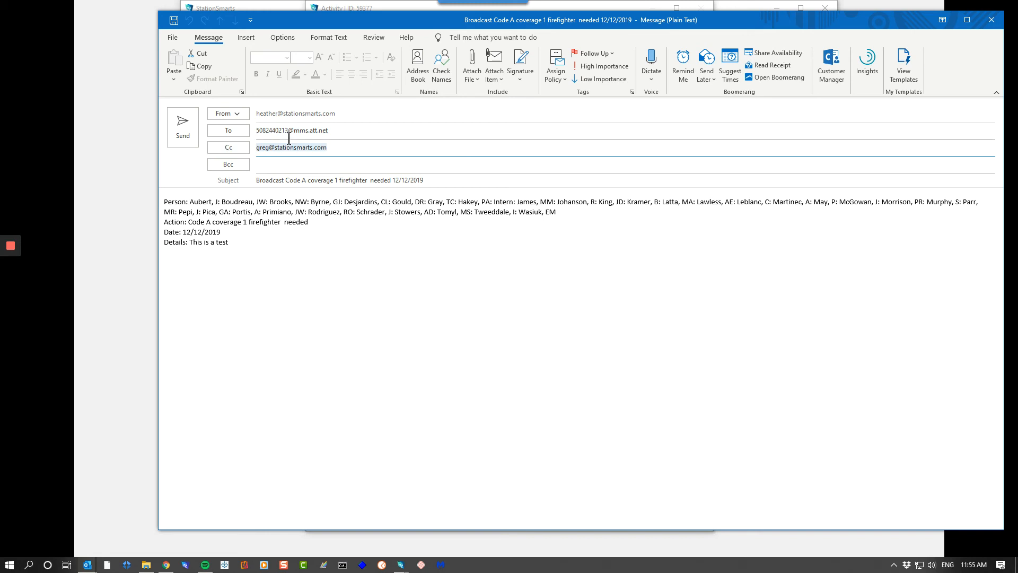
- Check the action, date and details lines in the body of the draft message
left_click(304, 246)
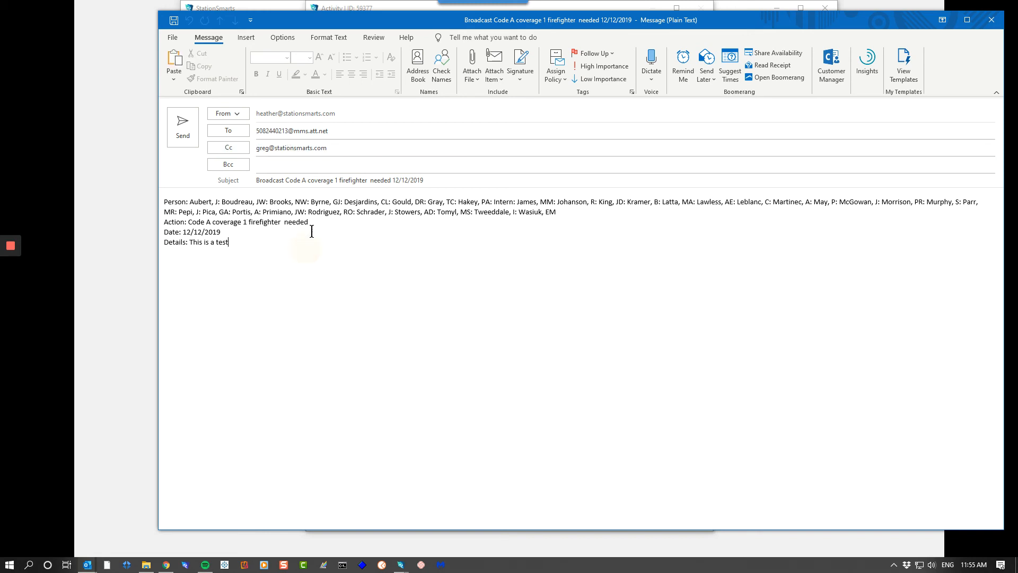
left_click_drag(313, 222, 184, 234)
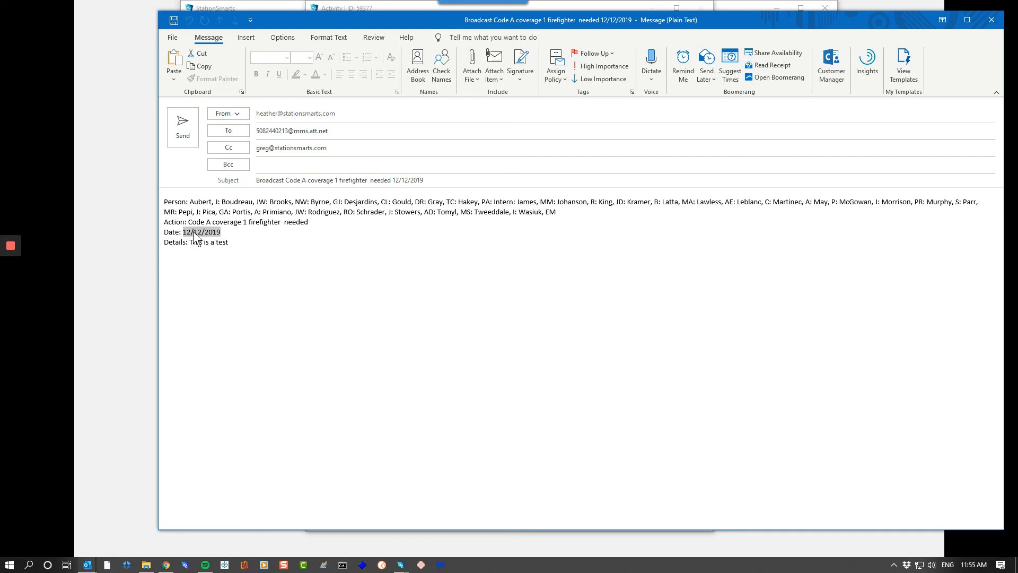
left_click_drag(229, 243, 191, 240)
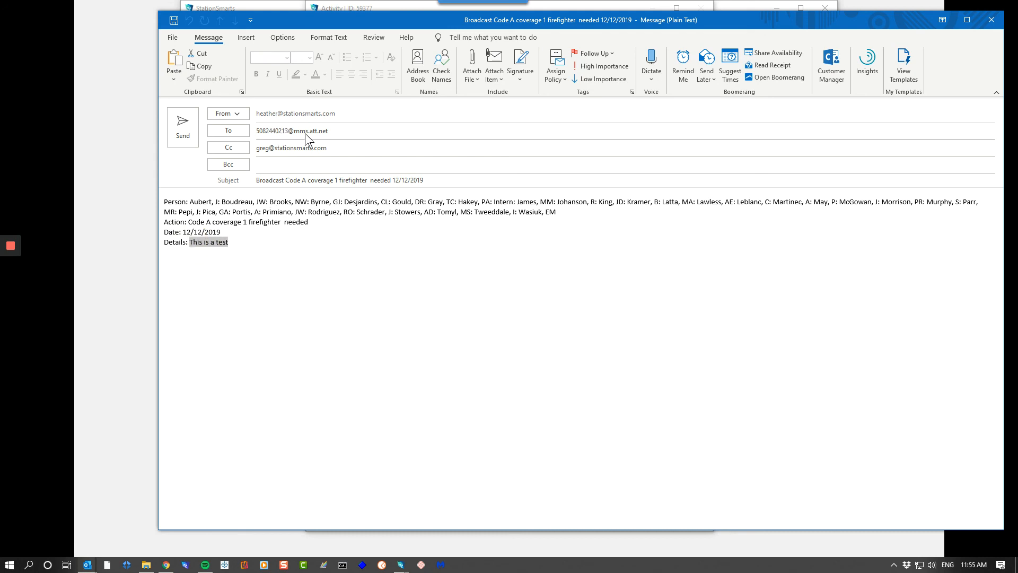
- Remove the Person list from the message body and close the draft without saving it
left_click_drag(559, 212, 146, 199)
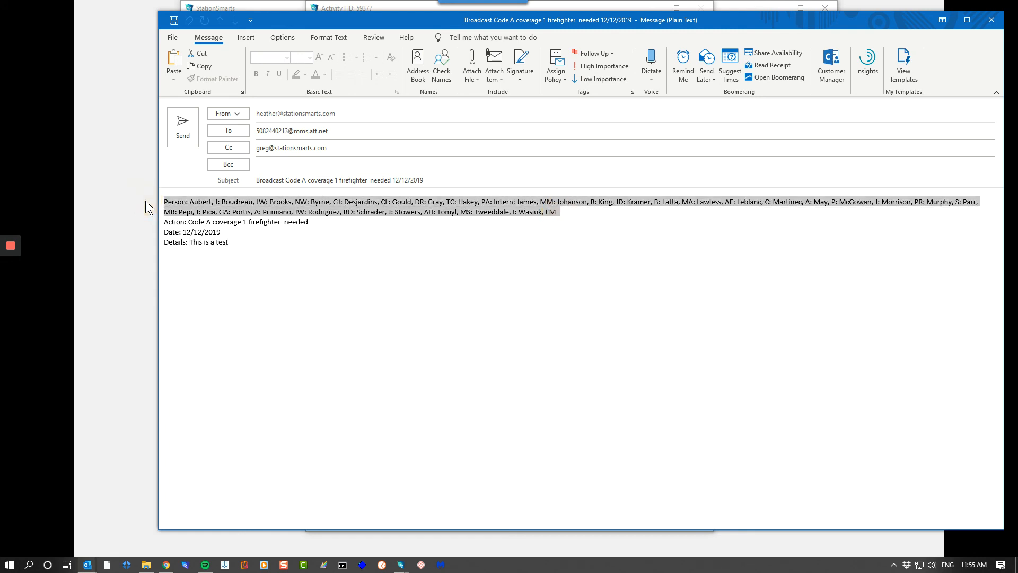
key("Delete")
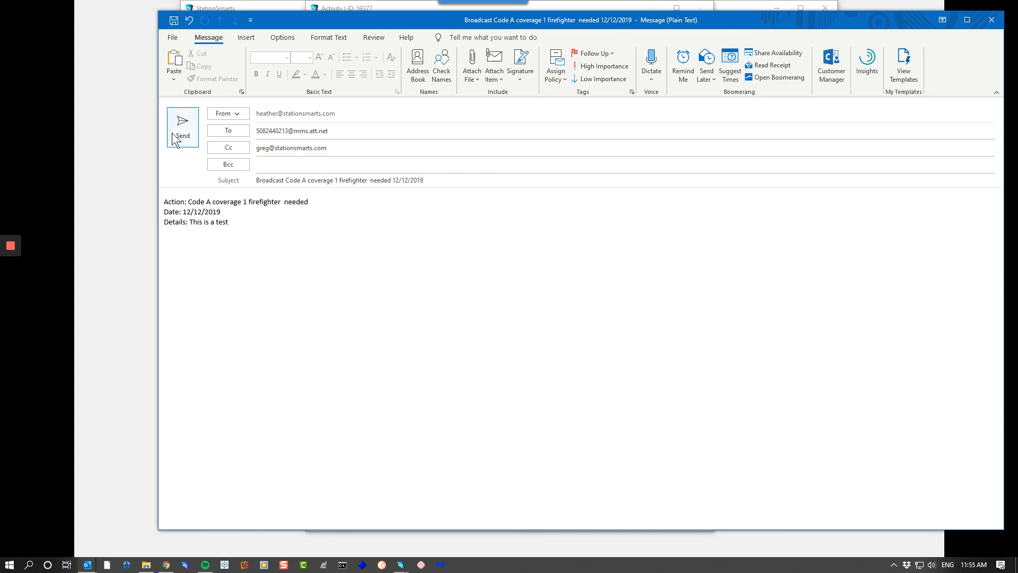
left_click(991, 19)
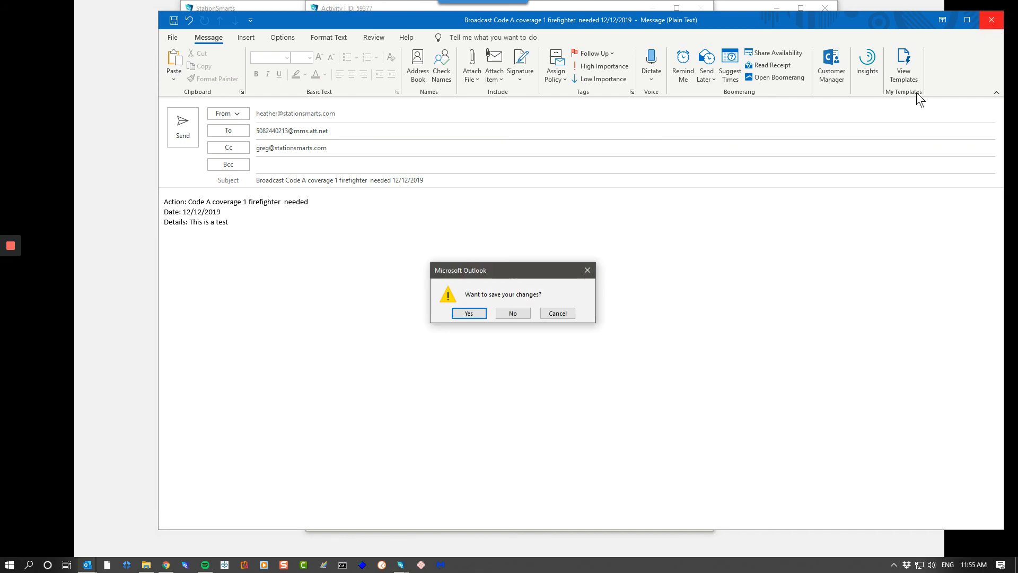
left_click(510, 314)
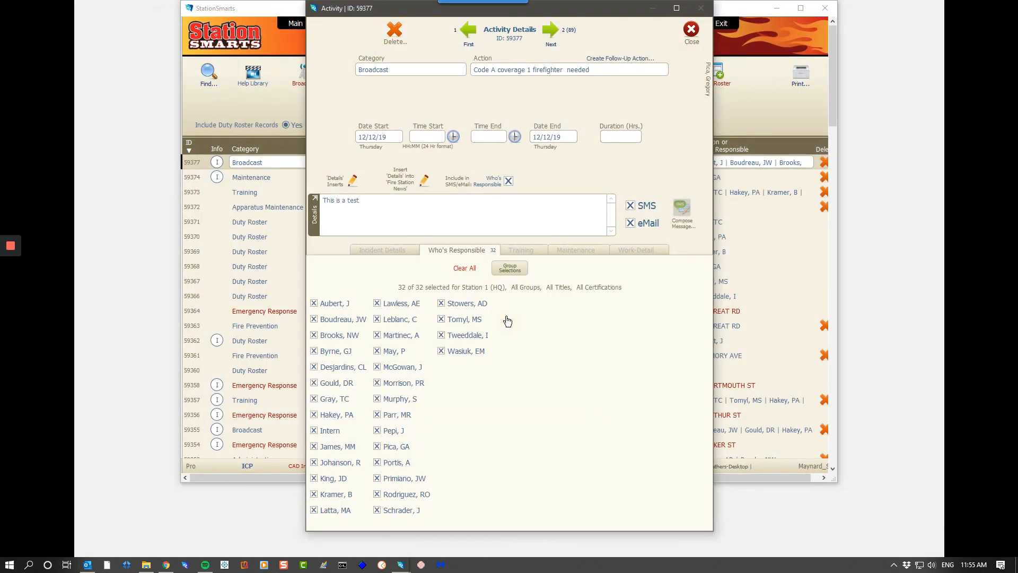